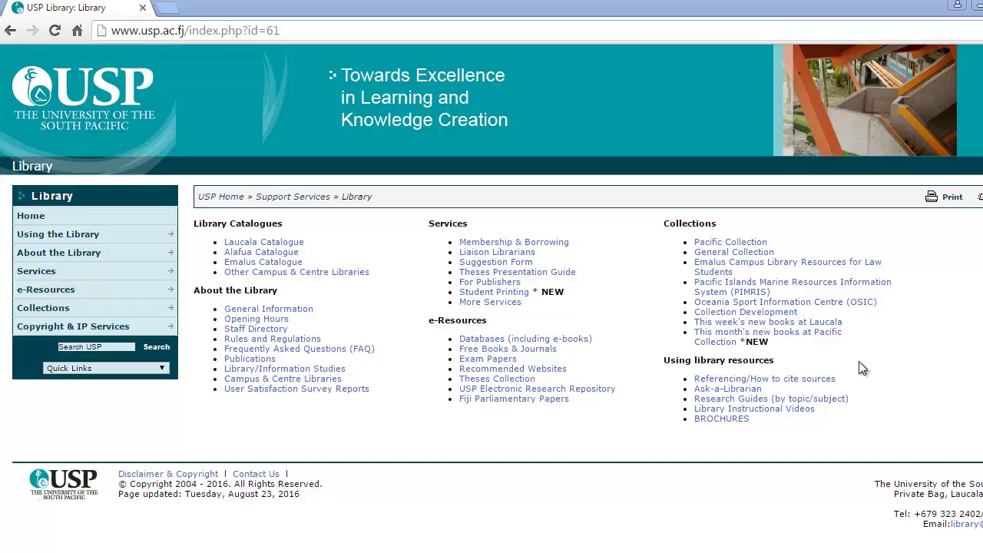
- Go to the library's databases page and scroll to ProQuest (all databases) in Popular Databases
click(501, 340)
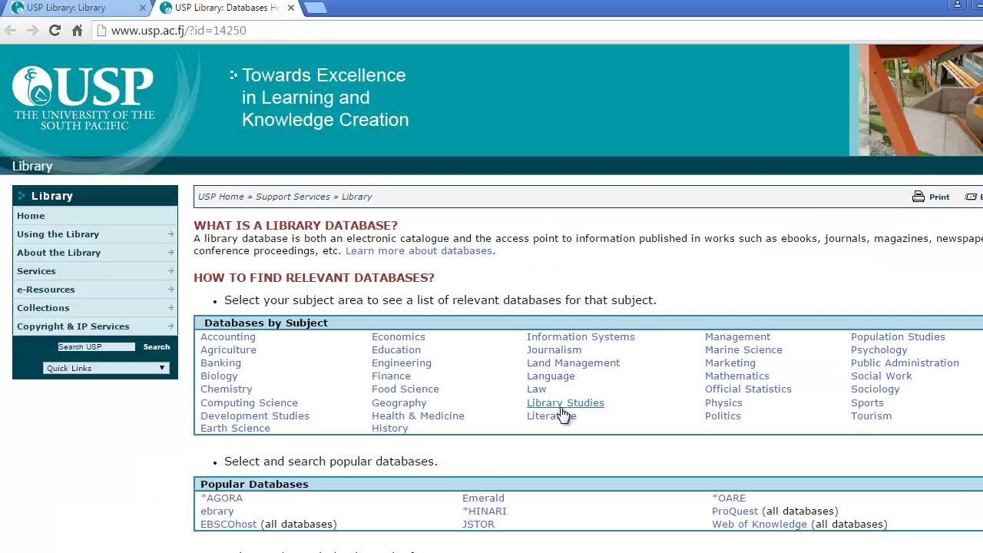
scroll(563, 415, down, 3)
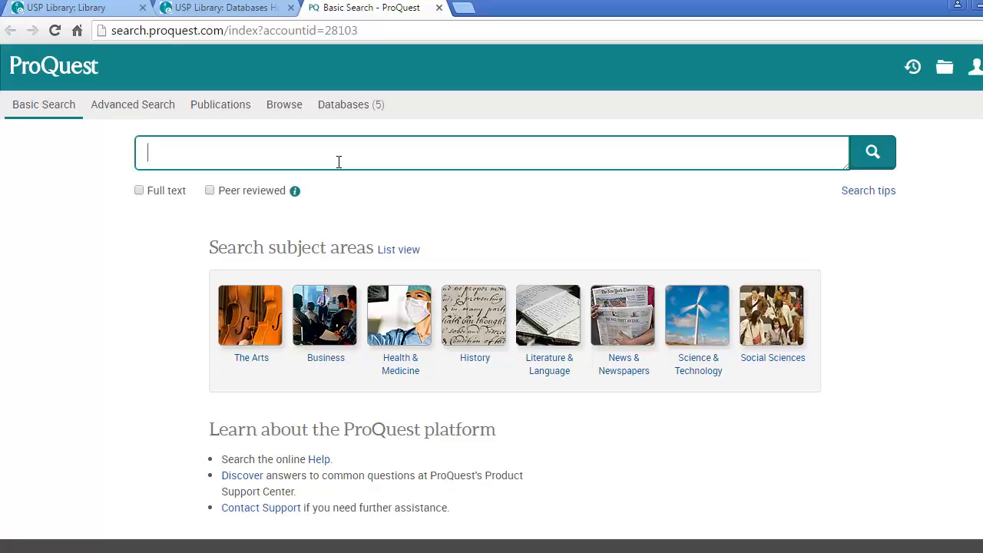
- Enter "food security" AND "south pacific" in the ProQuest basic search box
text("food securi)
key(ctrl+BackSpace)
text(y)
key(BackSpace)
text(security)
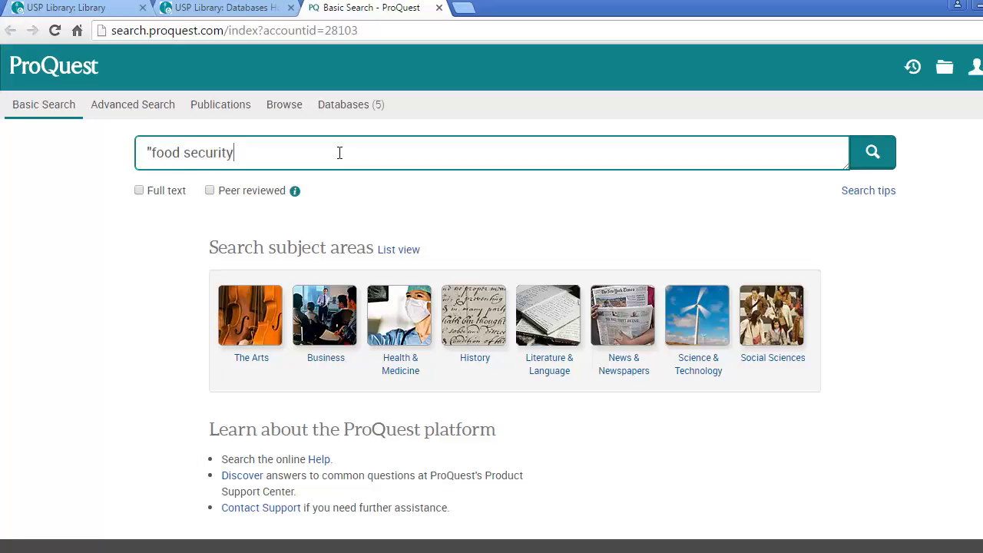
text(" AND "south pacific")
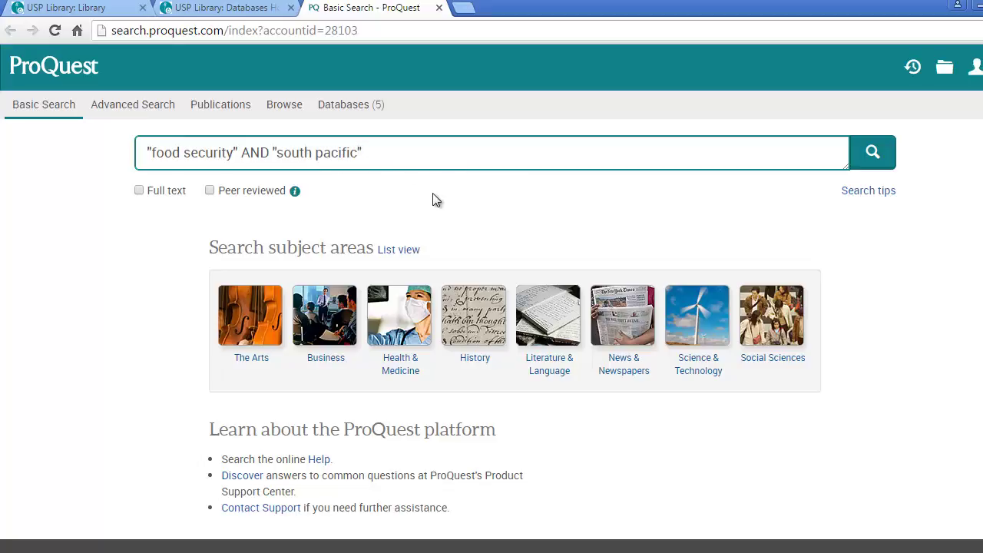
- Run the search, glance at the 732 ebrary e-books, then return to the 933 results
click(873, 152)
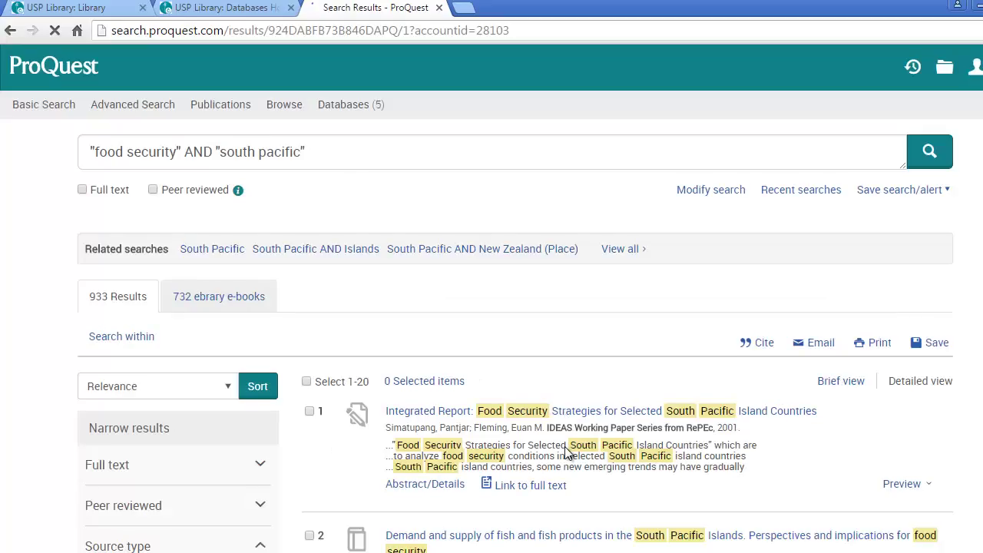
scroll(546, 453, down, 1)
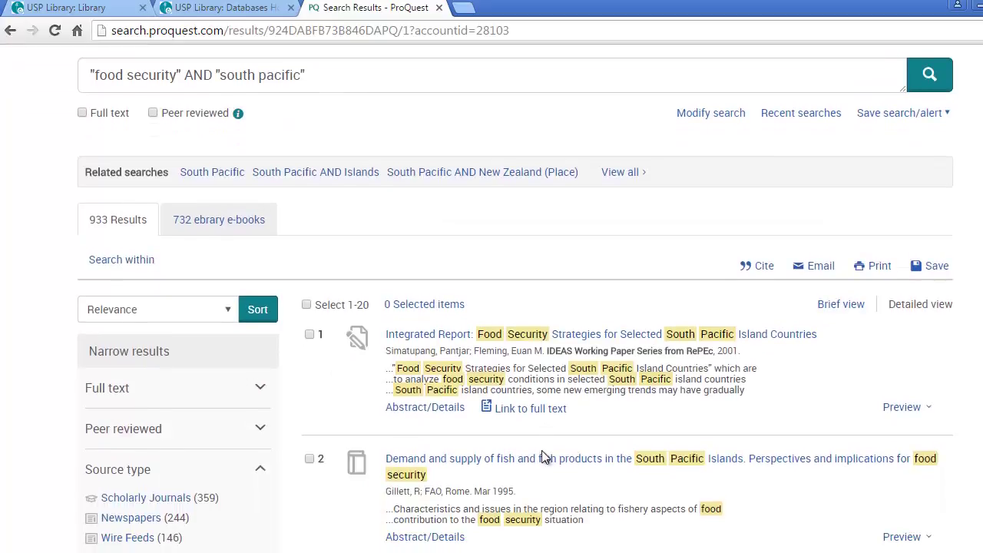
scroll(527, 428, up, 1)
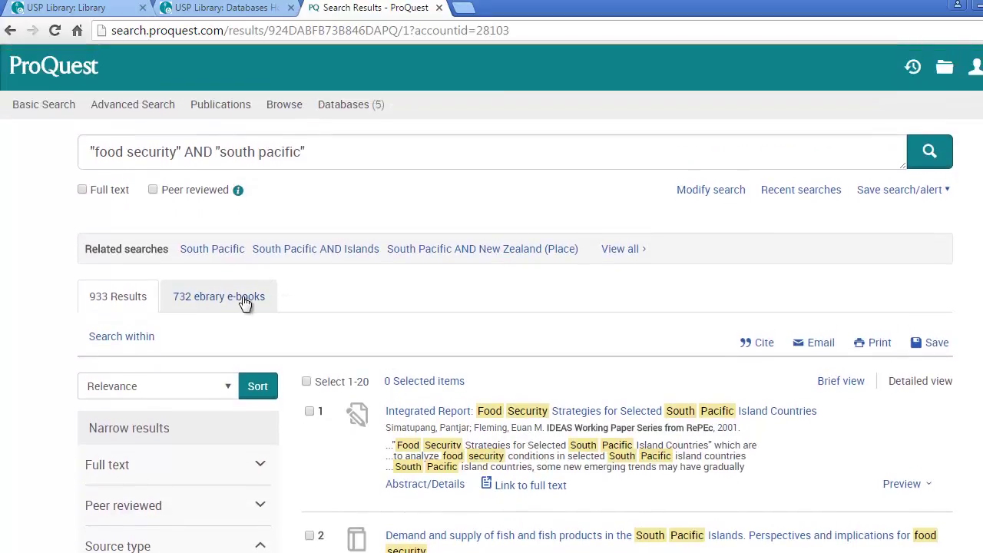
click(244, 300)
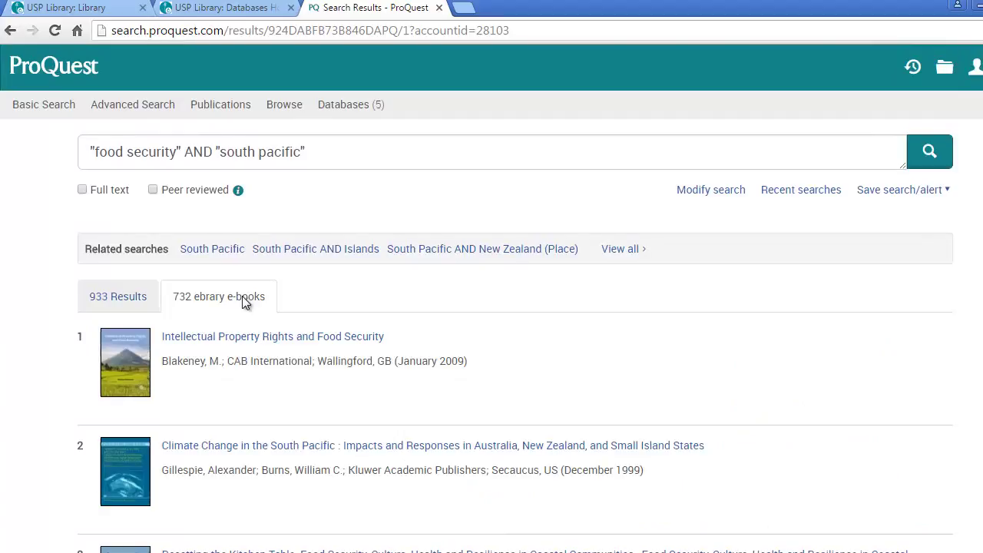
click(131, 300)
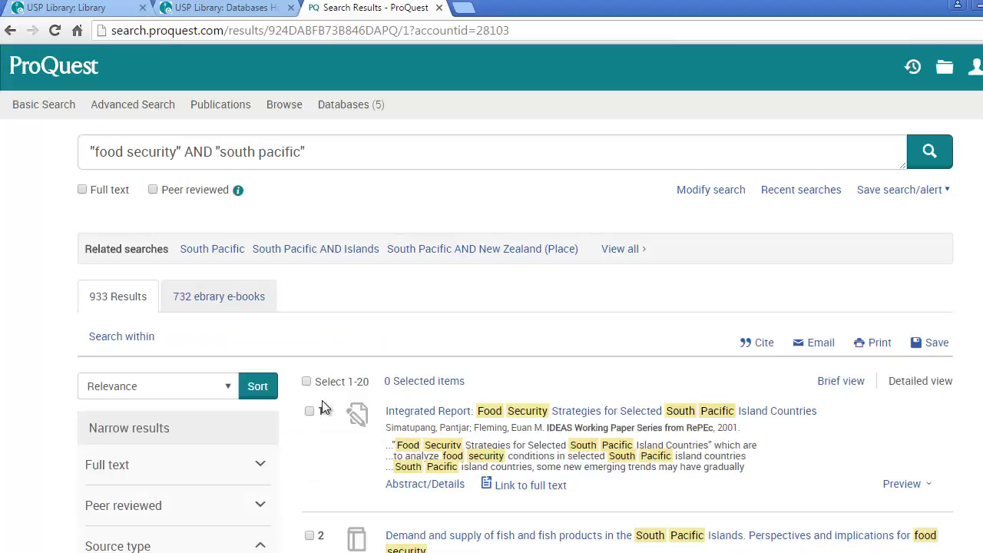
- Filter the results to the Scholarly Journals source type, leaving 359 results
scroll(318, 409, down, 4)
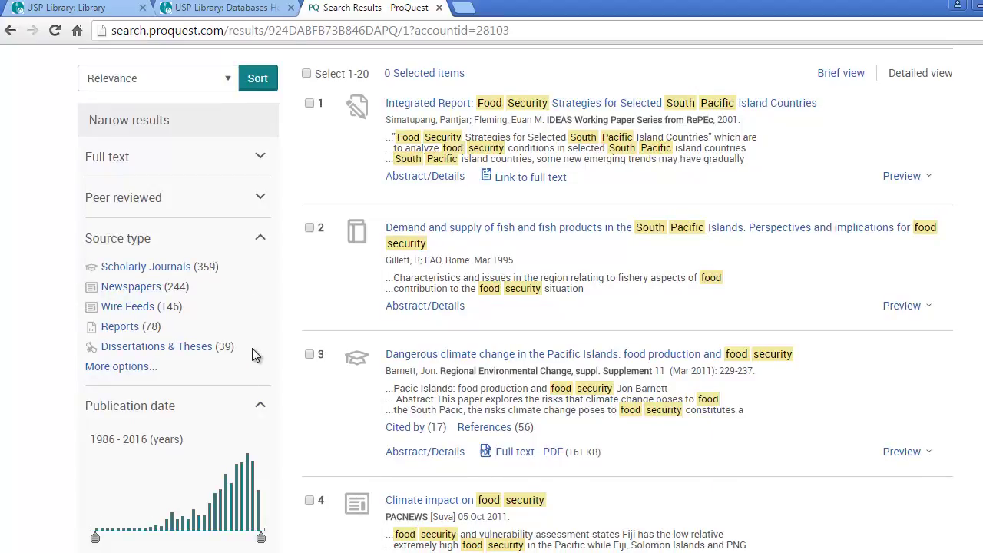
scroll(252, 348, down, 3)
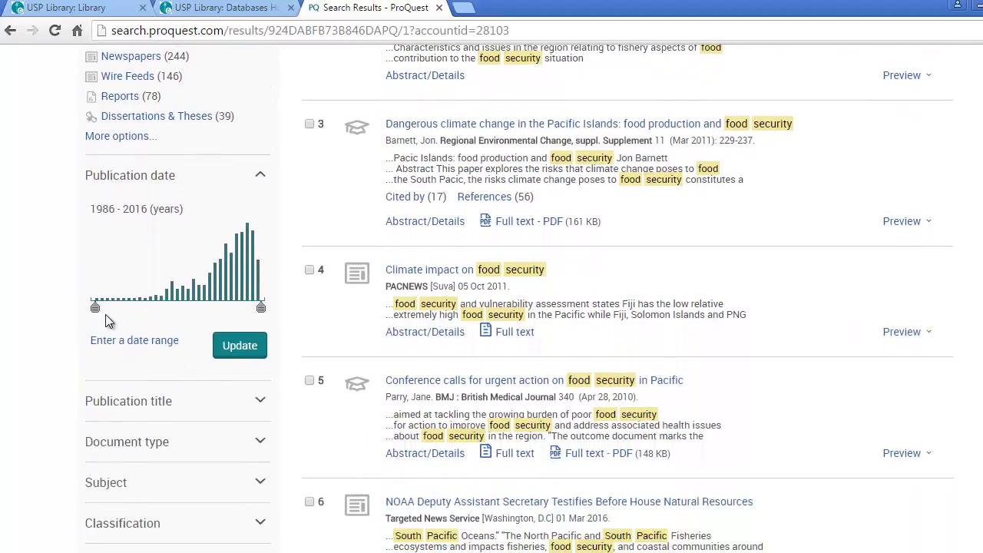
drag(95, 307, 176, 309)
scroll(200, 372, up, 1)
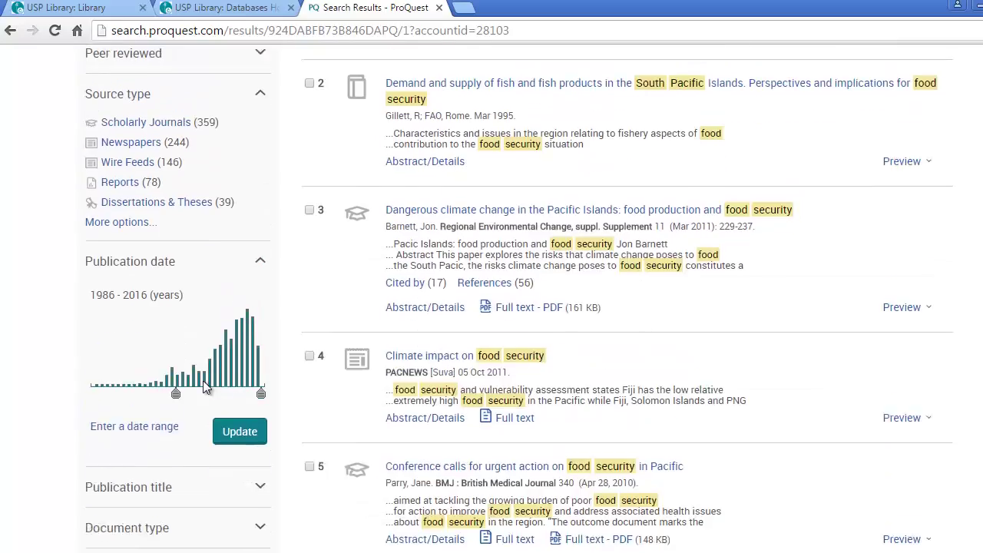
scroll(203, 381, up, 1)
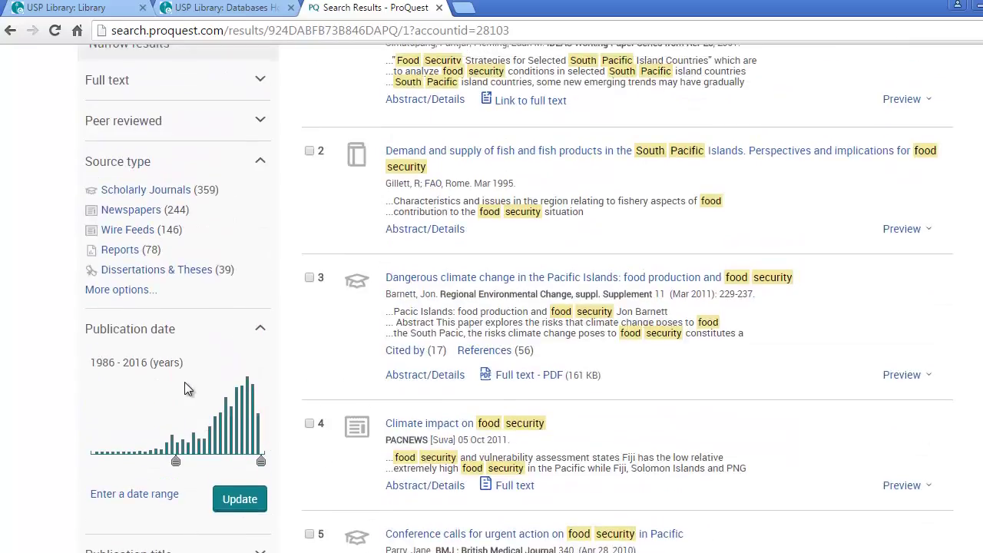
click(174, 197)
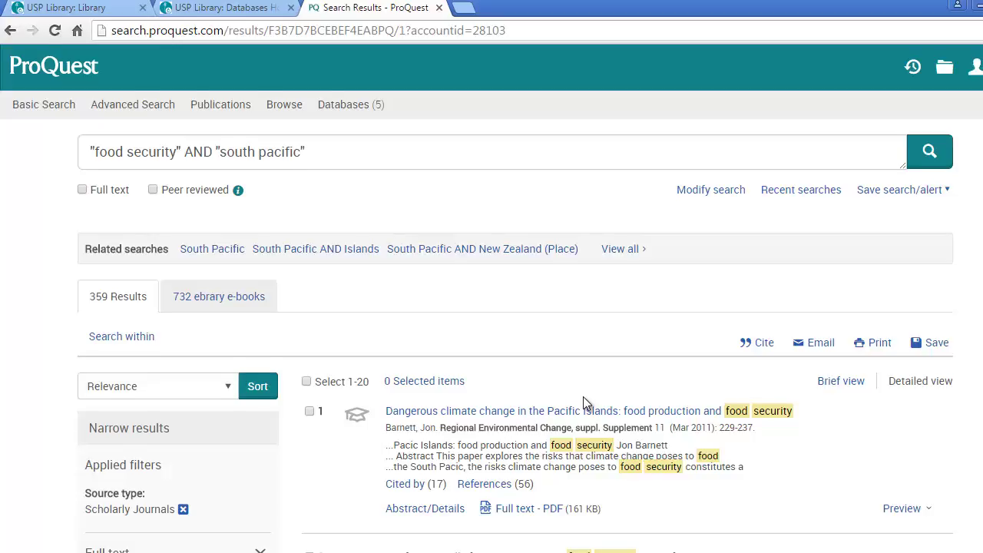
- Bring up the full-text PDF of "Dangerous climate change in the Pacific Islands: food production and food security"
scroll(583, 397, down, 2)
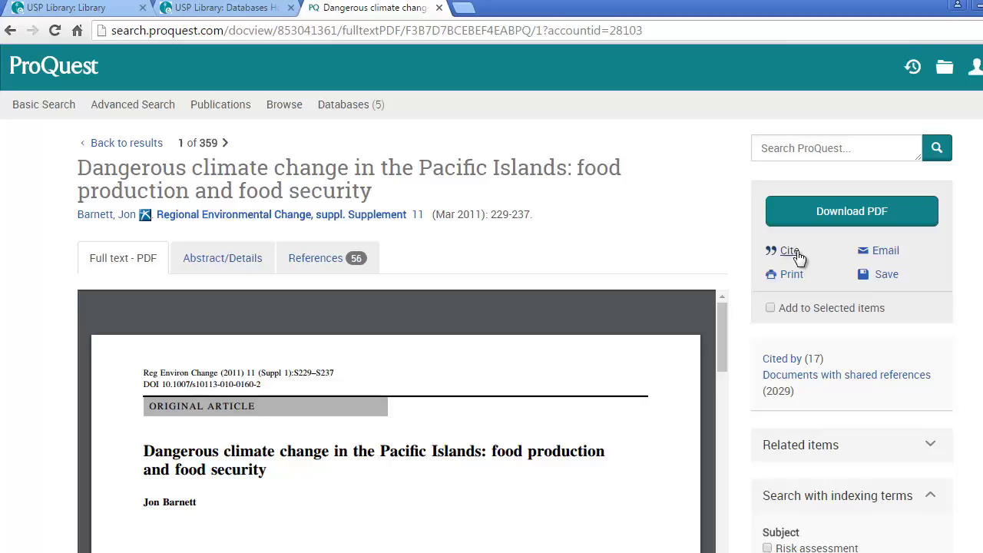
- Show the article's APA 6th citation and the list of other citation styles
click(789, 251)
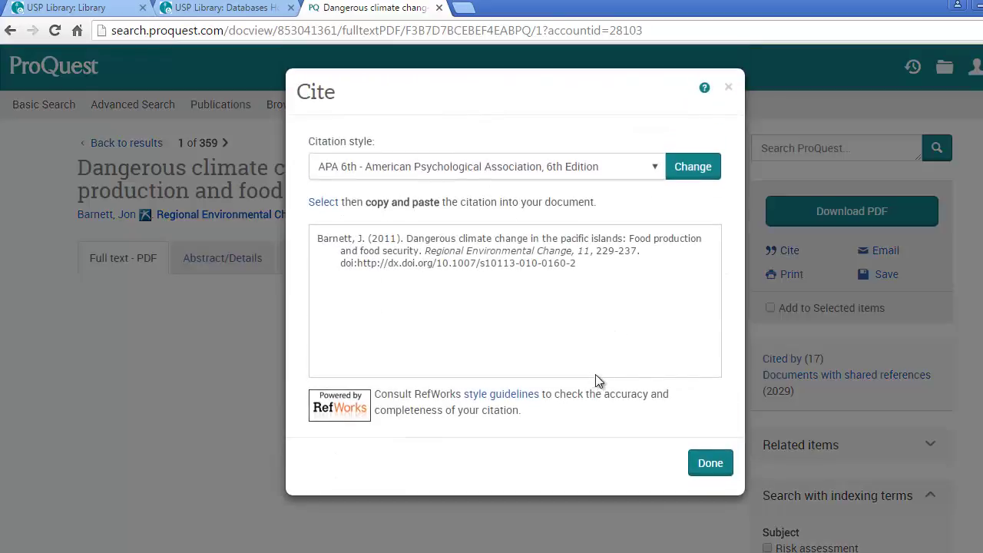
click(654, 169)
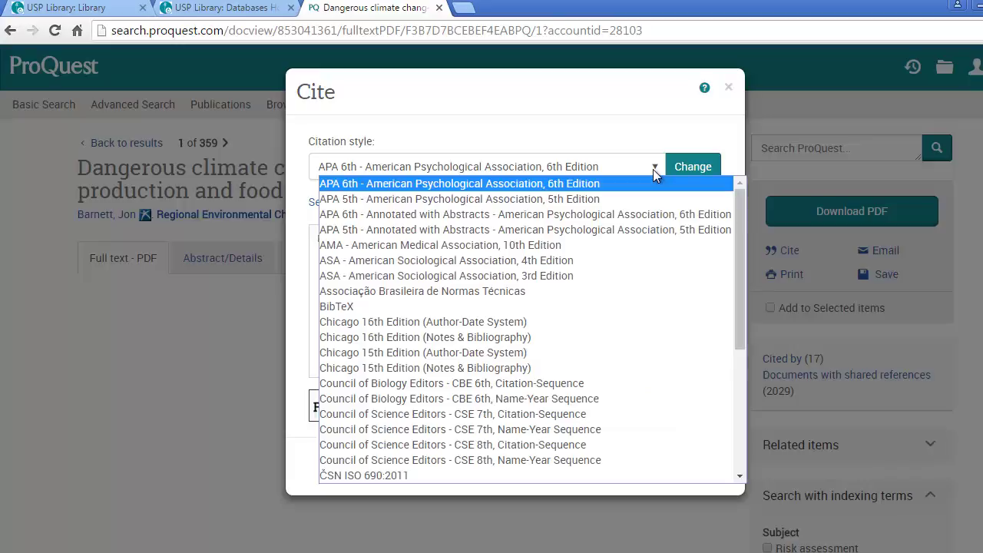
- Close the citation window and go to Advanced Search, keeping AND as the row operator
click(729, 89)
click(729, 89)
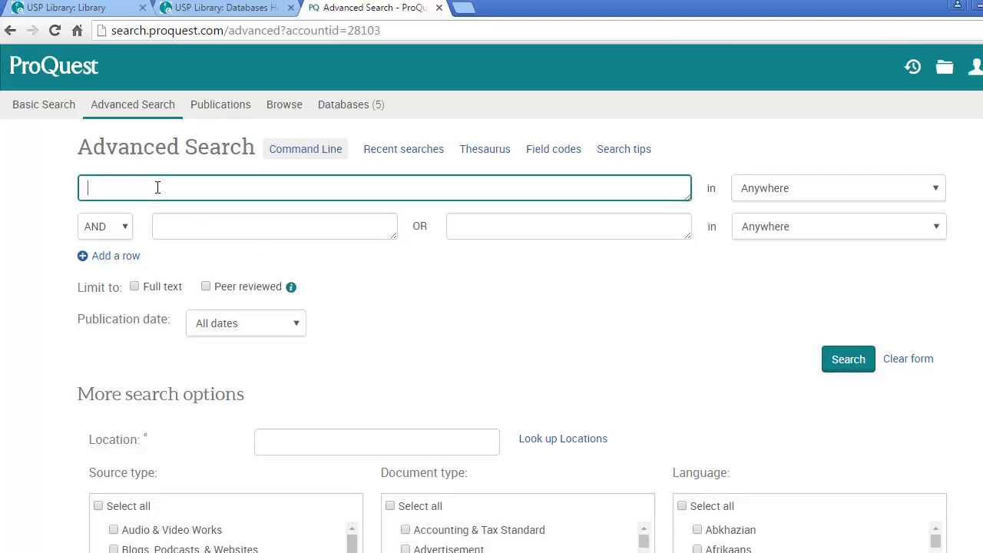
click(126, 230)
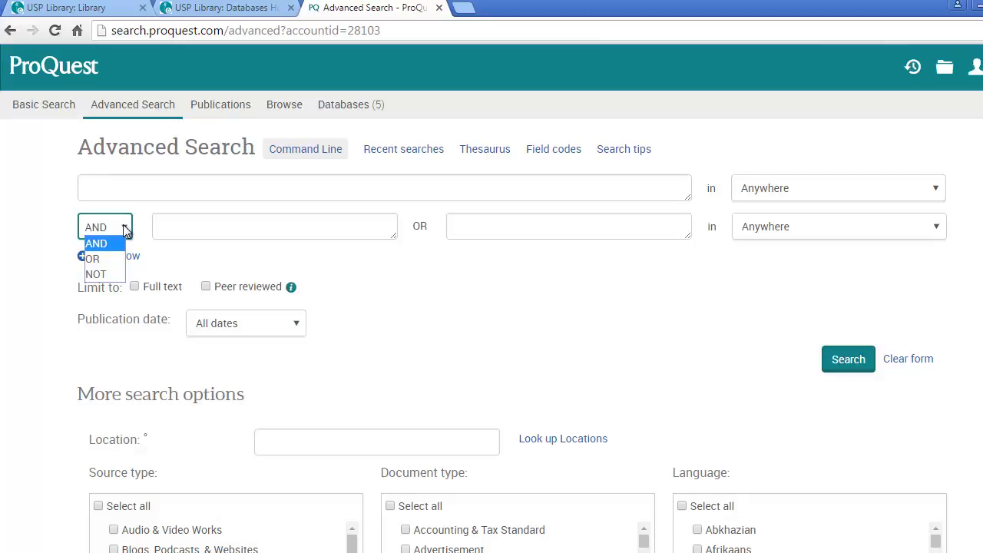
click(127, 231)
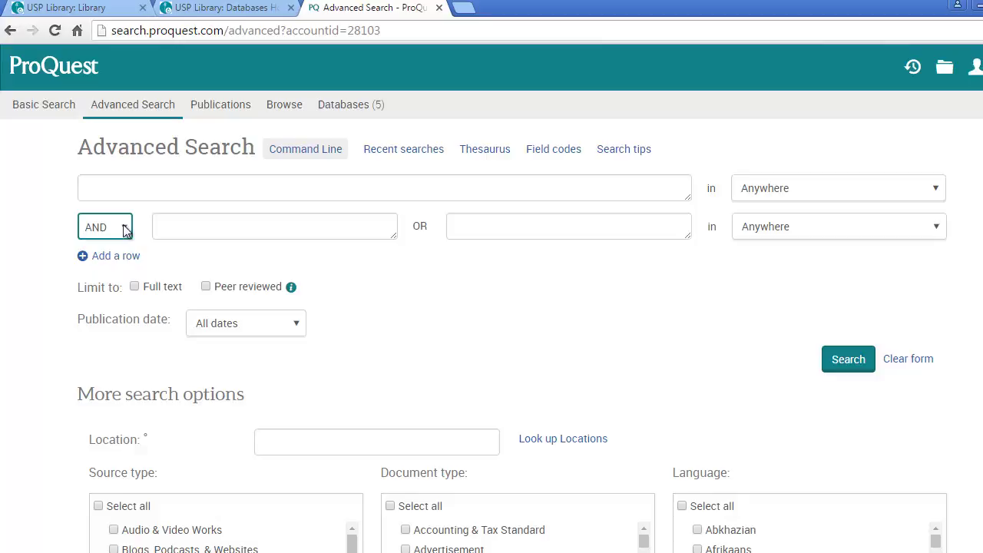
click(177, 188)
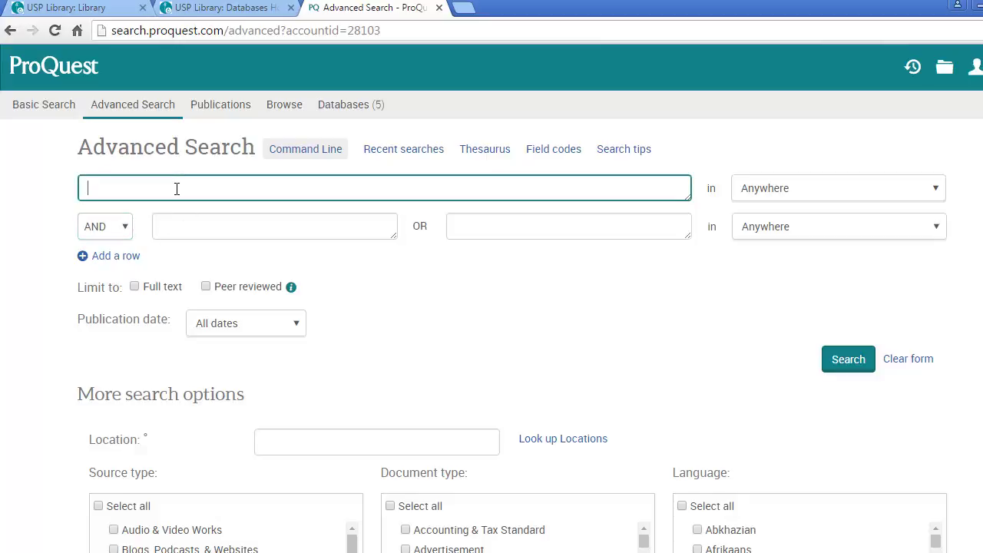
- Enter "food security" and "south pacific" in the first two Advanced Search rows
text(")
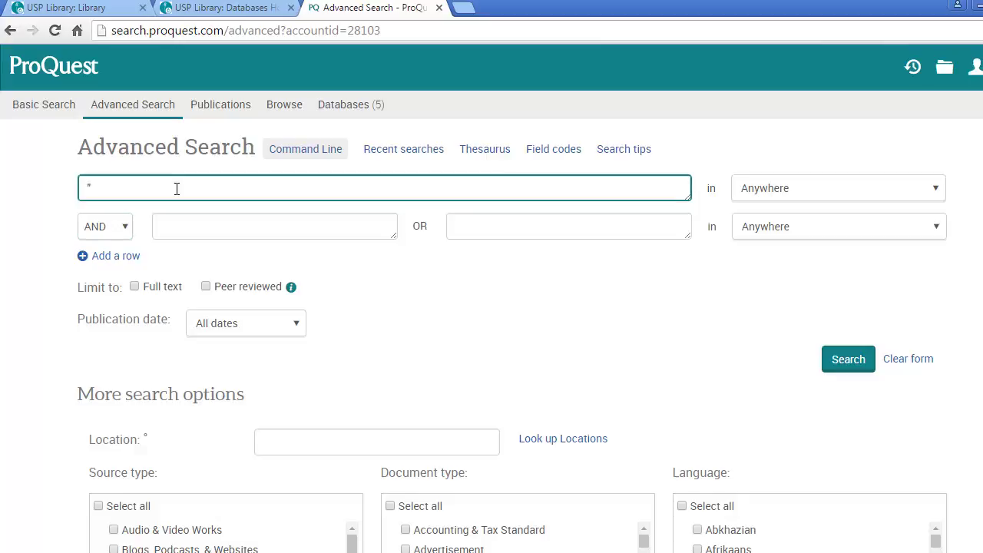
text(food security")
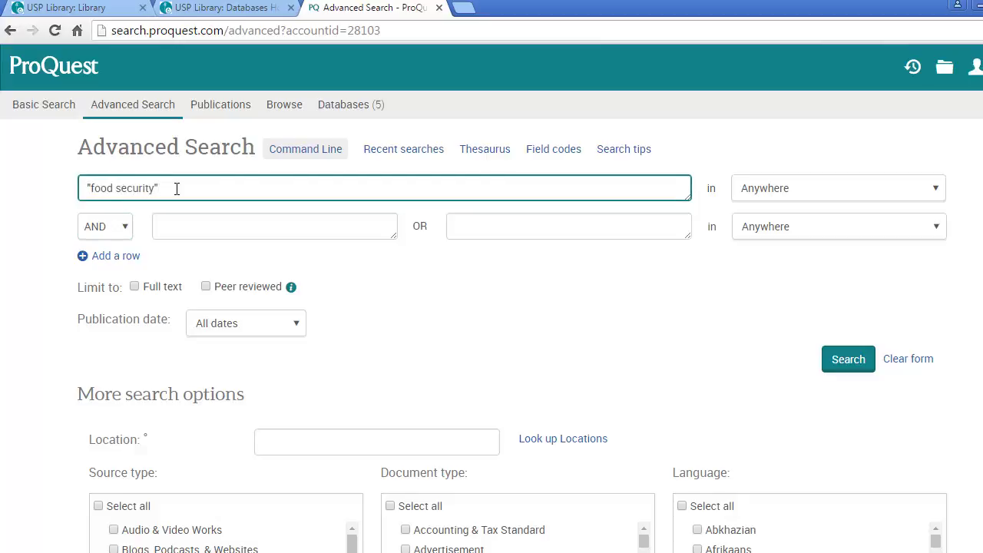
click(191, 227)
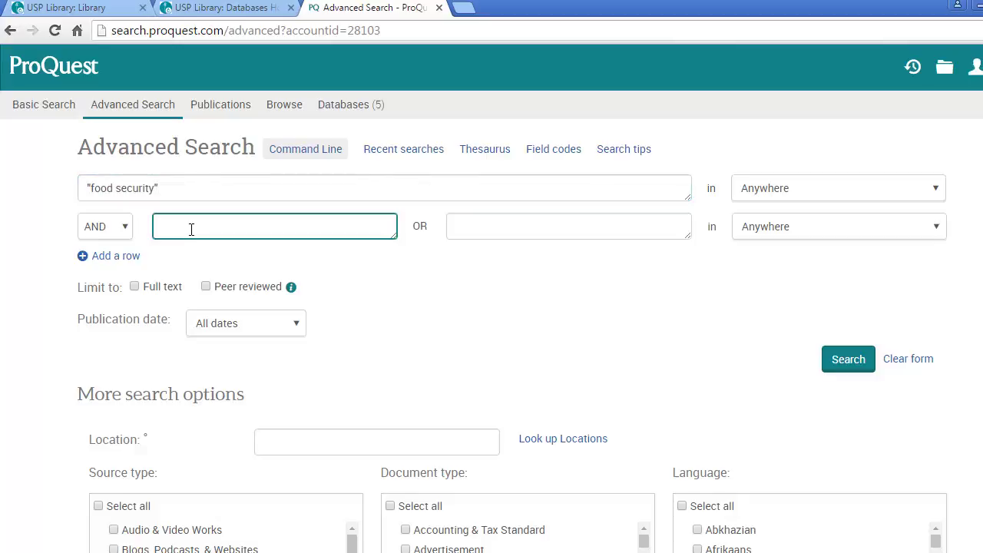
text("southpacific")
click(193, 226)
- Add Oceania as the OR alternative to "south pacific"
click(482, 225)
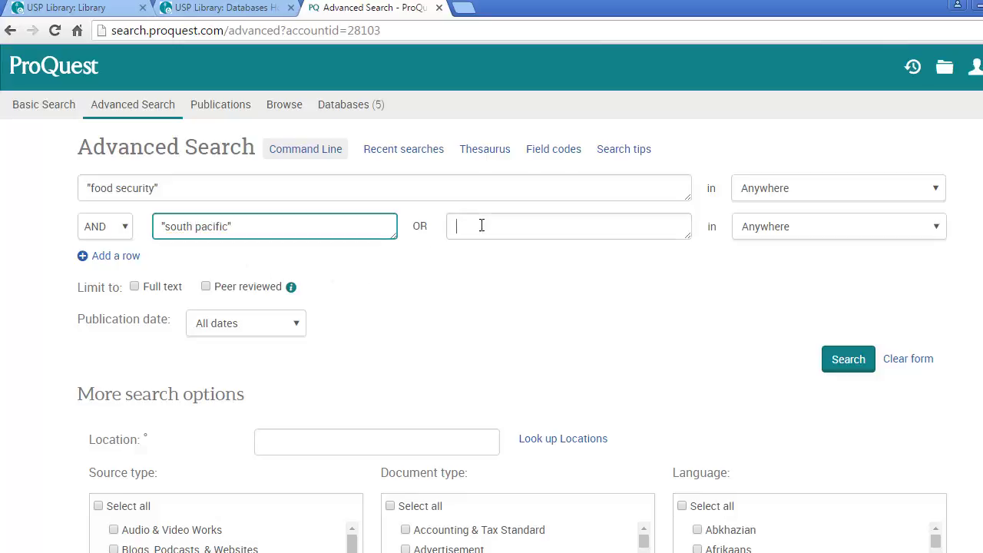
text(Oceanian)
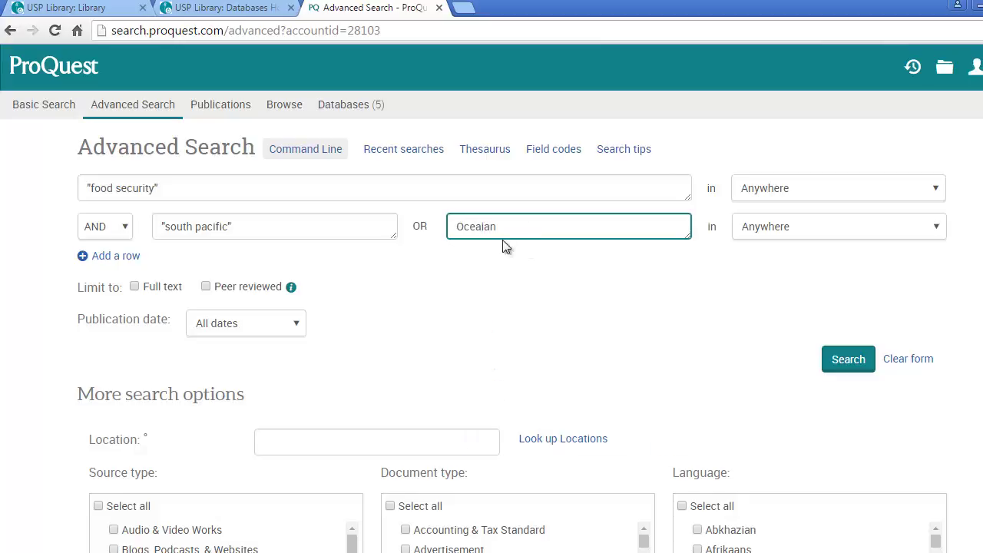
key(BackSpace)
key(BackSpace)
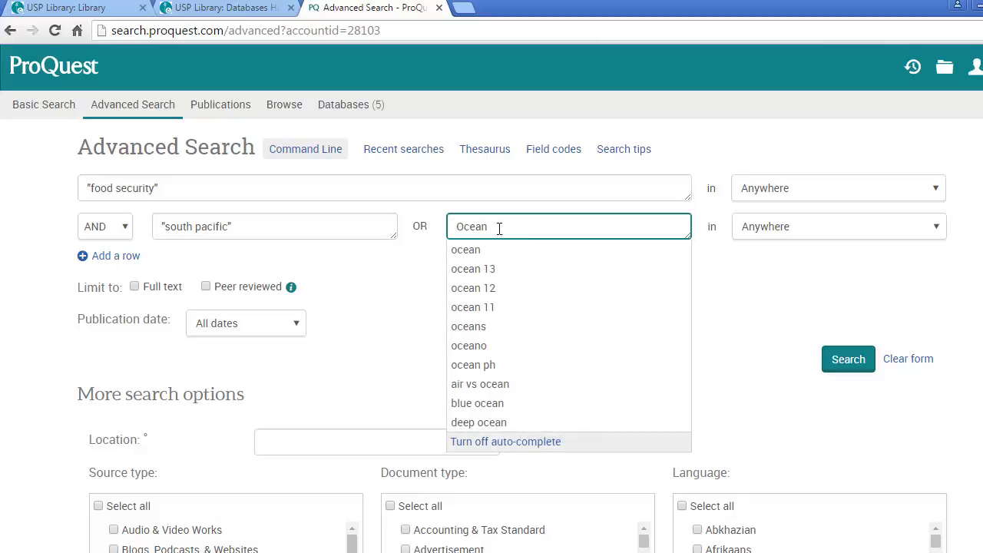
text(ia)
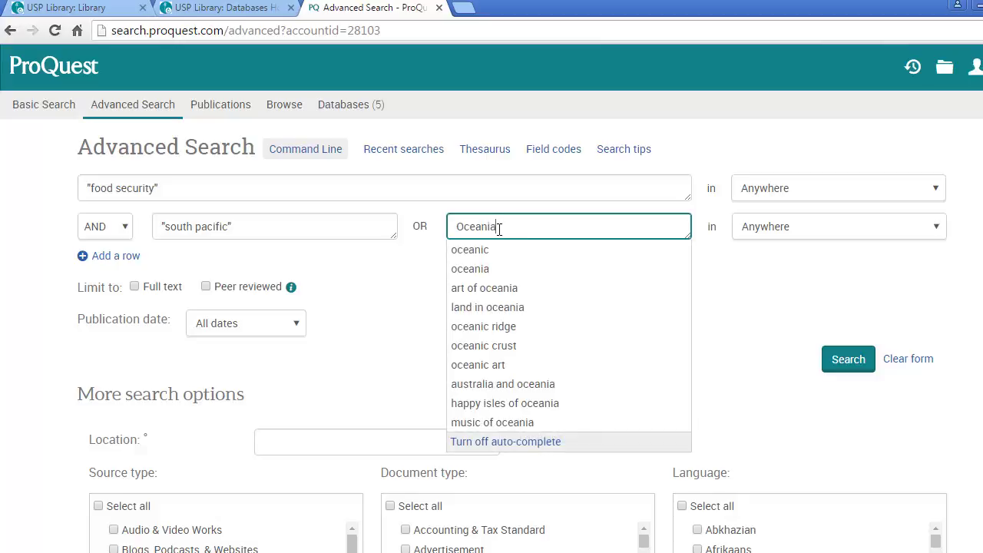
click(792, 282)
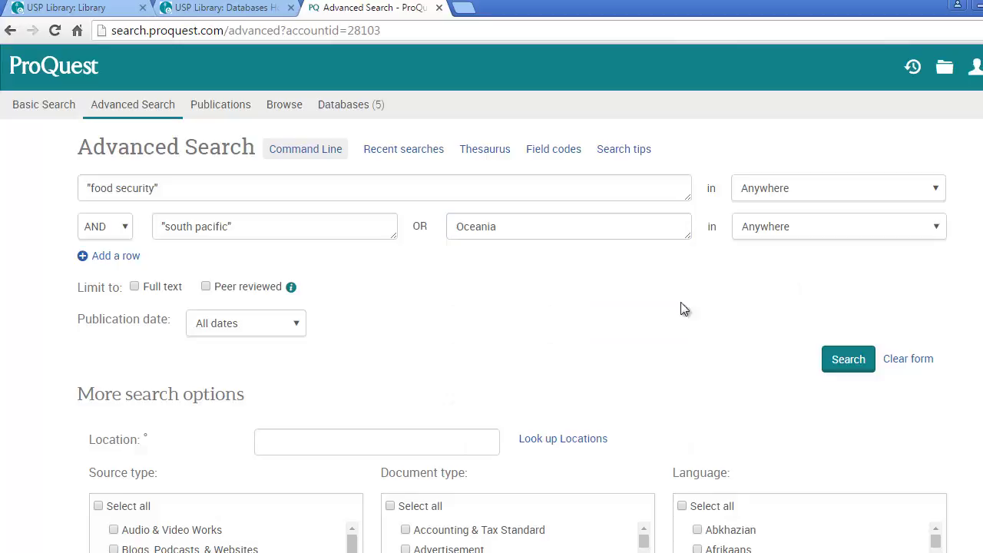
- Tick Scholarly Journals and English under More search options and run the search, getting 800 results
scroll(499, 383, down, 2)
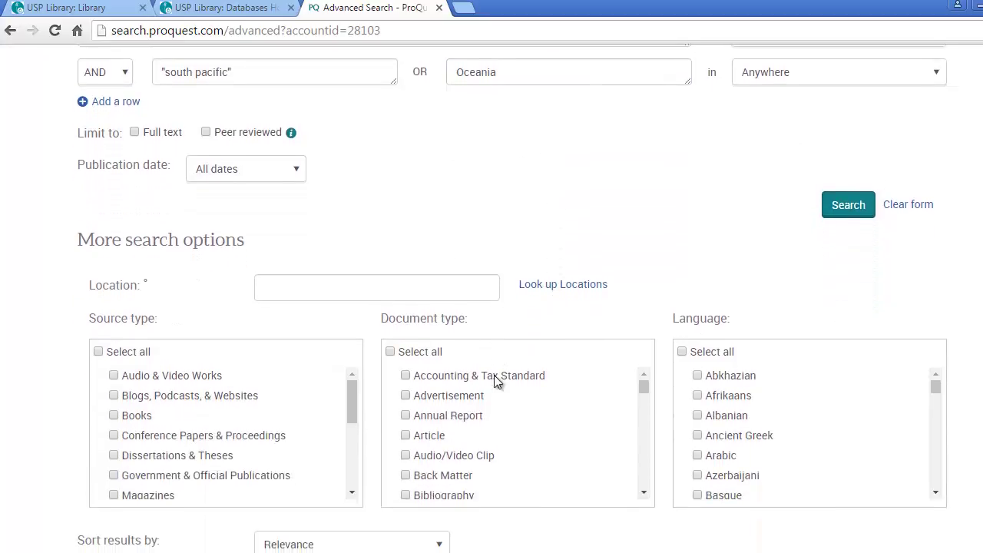
scroll(494, 375, down, 3)
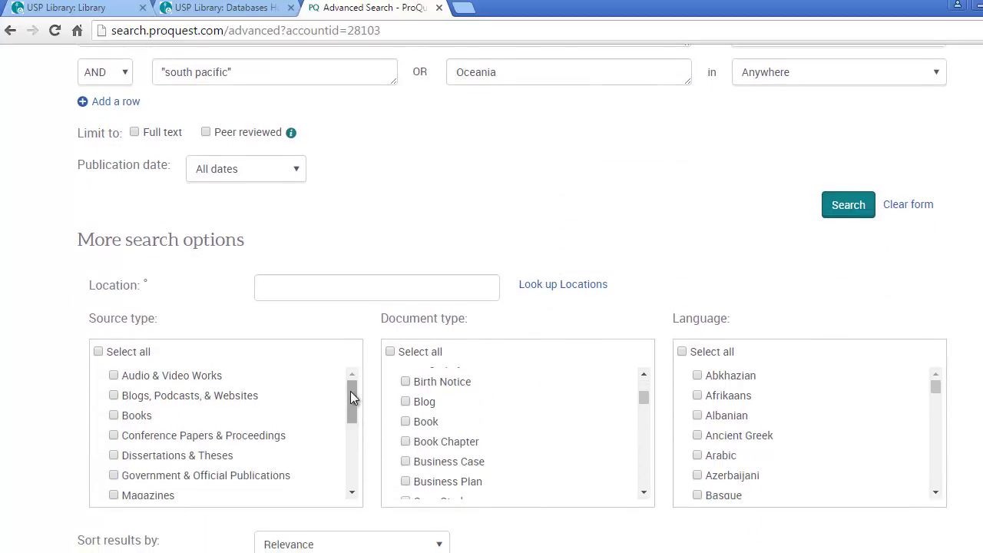
drag(349, 397, 353, 451)
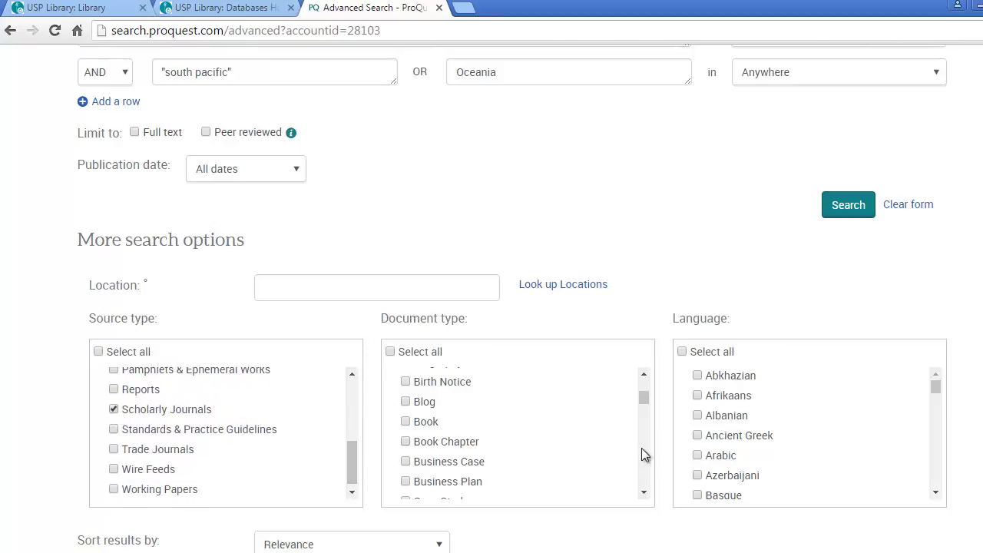
drag(936, 386, 936, 406)
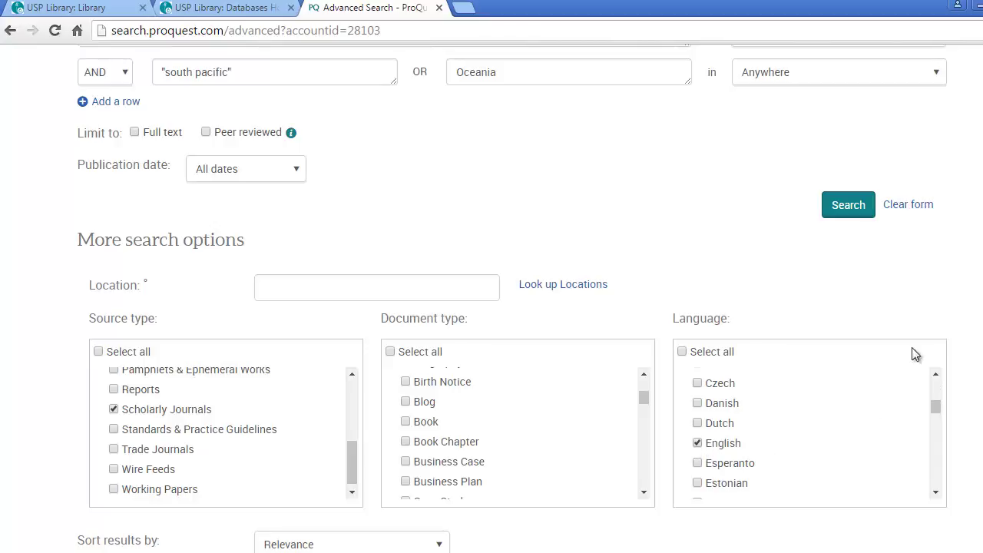
click(853, 208)
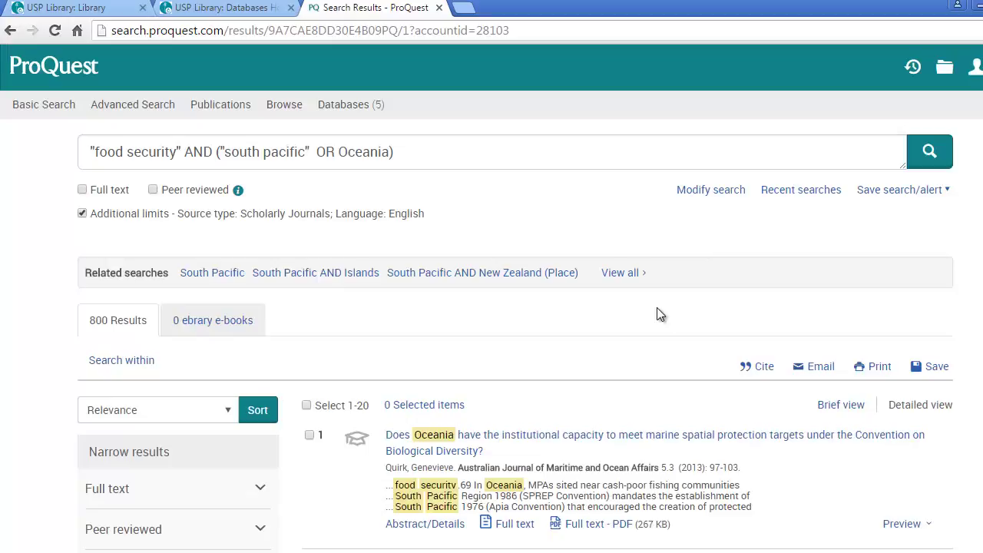
- Scroll through the 800 results, topped by "Does Oceania have the institutional capacity…"
scroll(657, 308, down, 1)
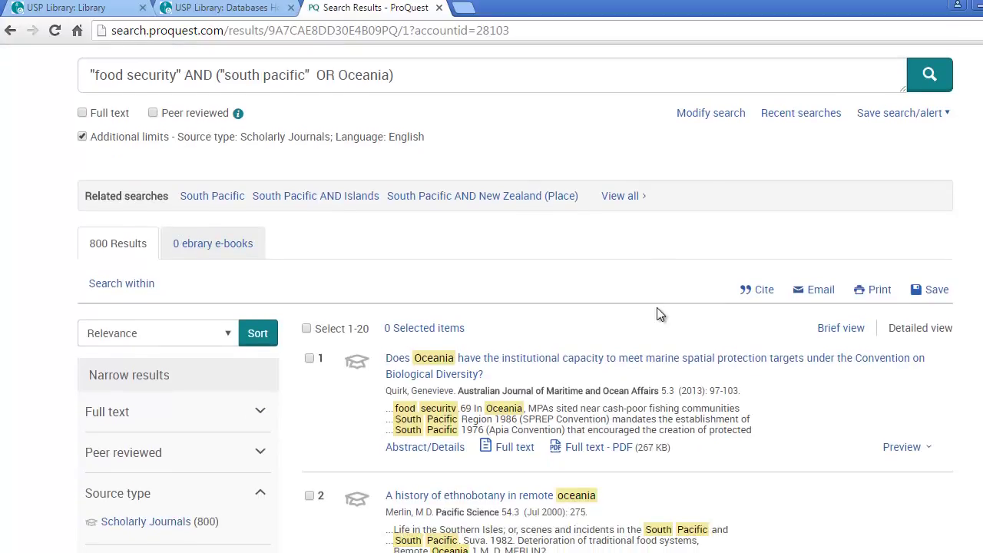
scroll(656, 315, up, 1)
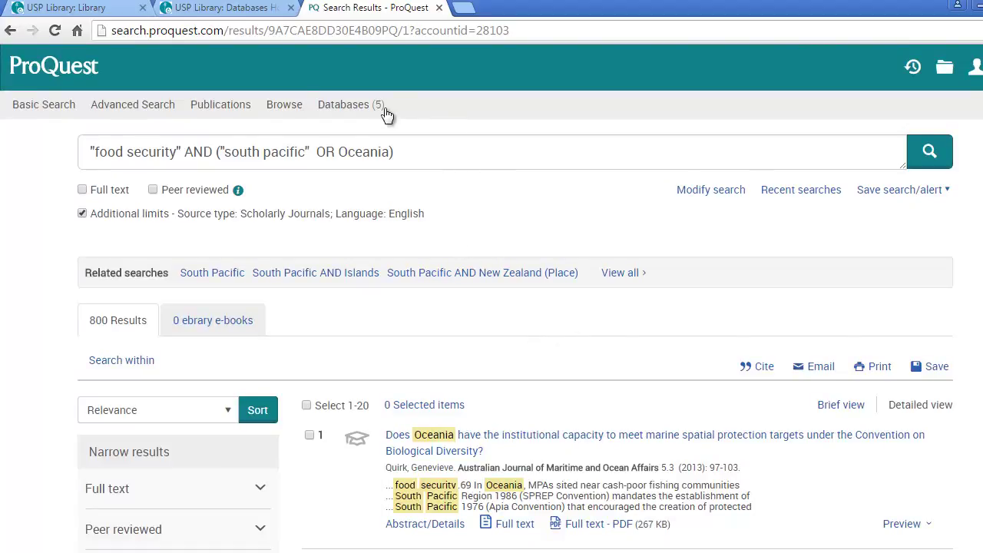
- Go to the Publications search page
click(231, 114)
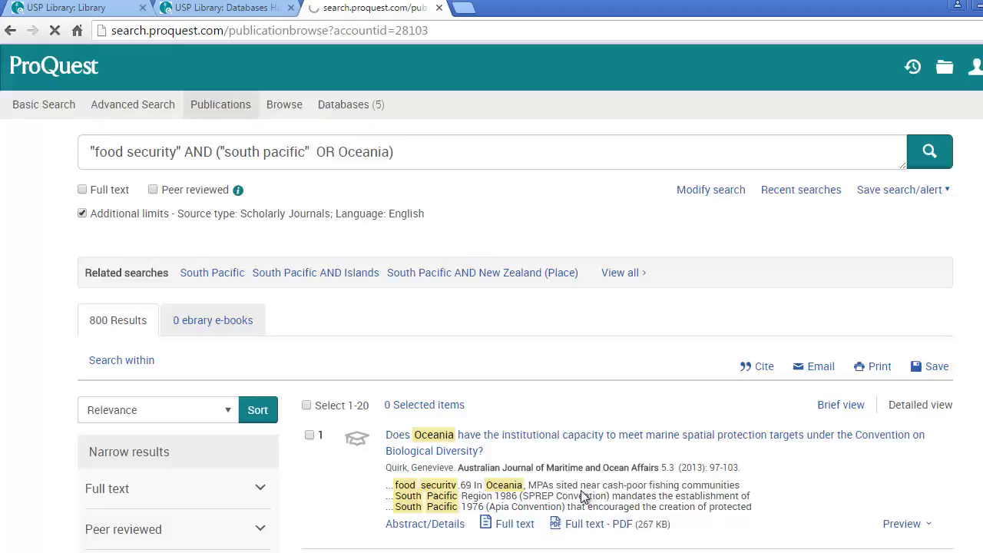
scroll(566, 509, down, 3)
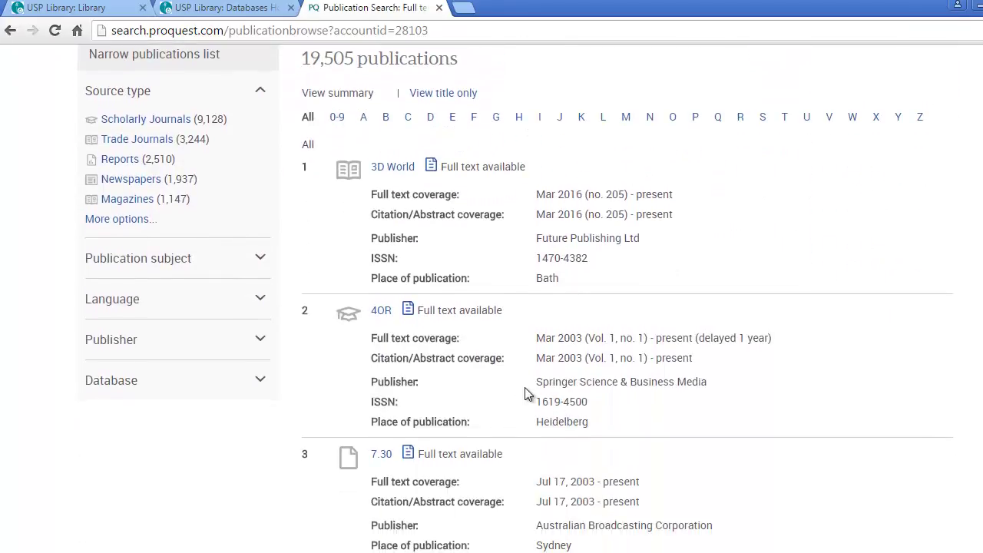
scroll(560, 441, up, 3)
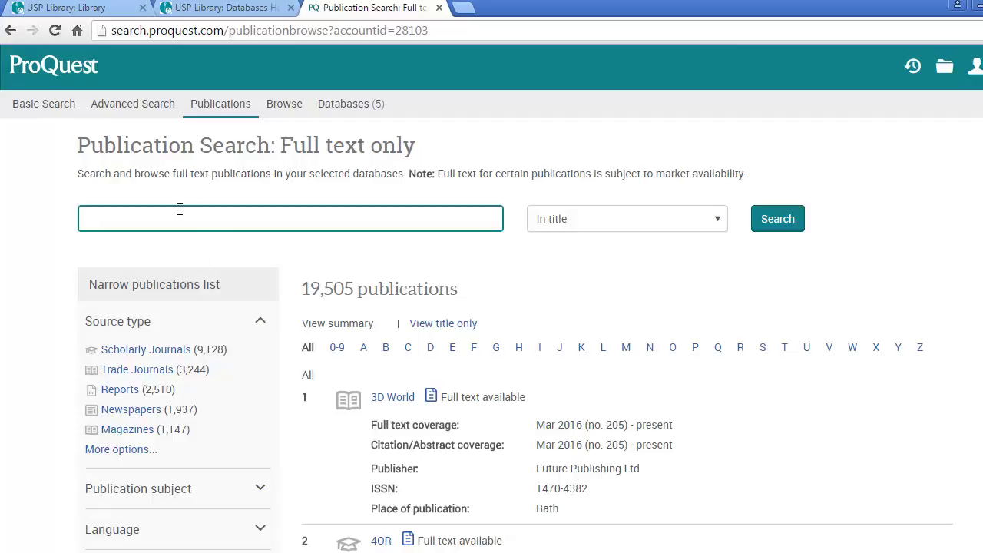
- Enter 'Asia Pacific Business' as the publication title to find
text(A)
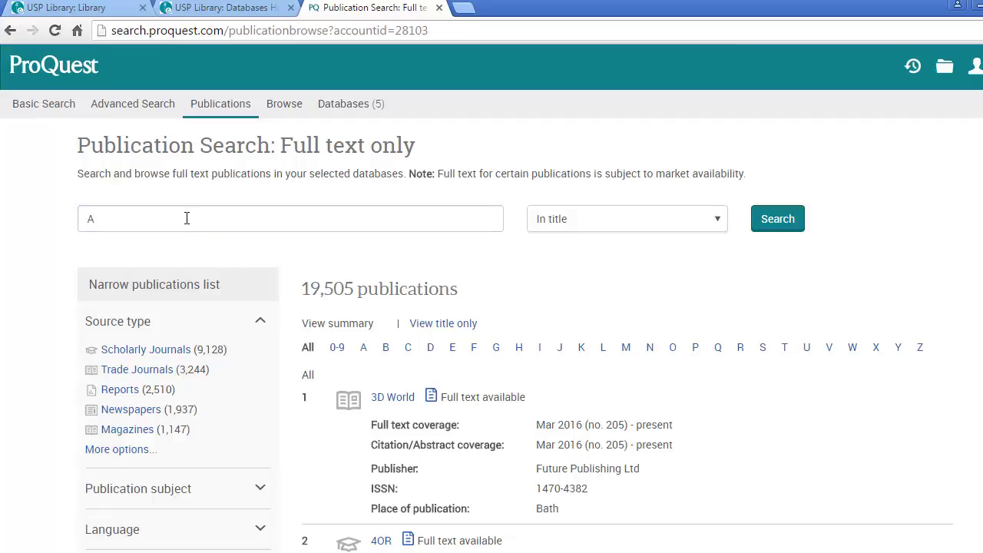
double_click(184, 212)
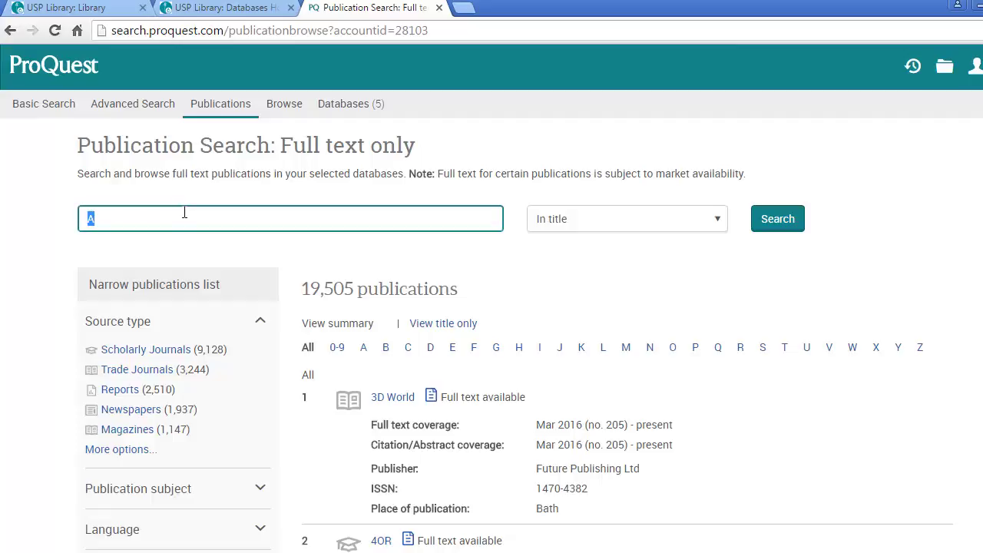
text(A)
key(BackSpace)
key(ctrl+a)
text(si)
key(BackSpace)
key(BackSpace)
text(Asia Pacific Bus)
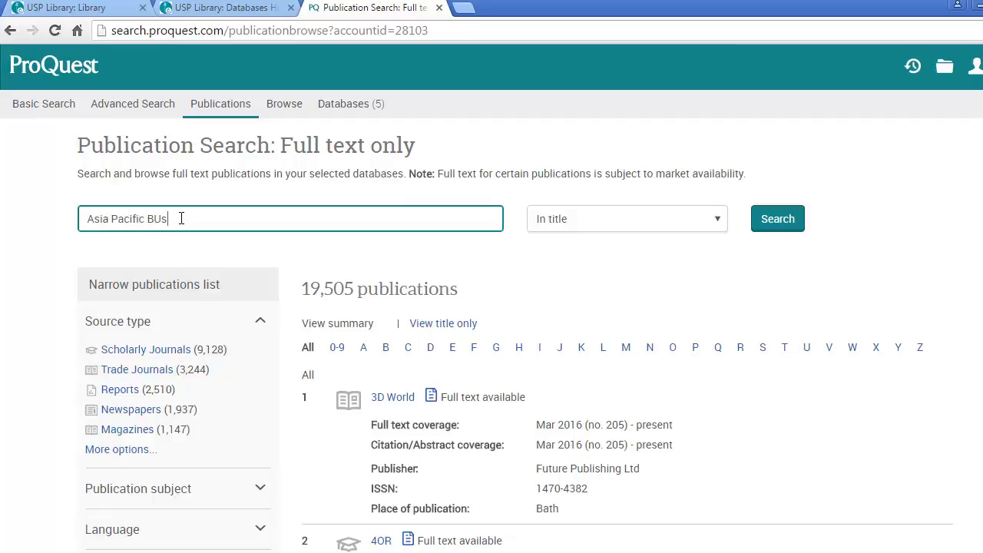
key(BackSpace)
key(BackSpace)
text(usiness)
- Run the 'Asia Pacific Business' title search and review the three publication matches
click(777, 220)
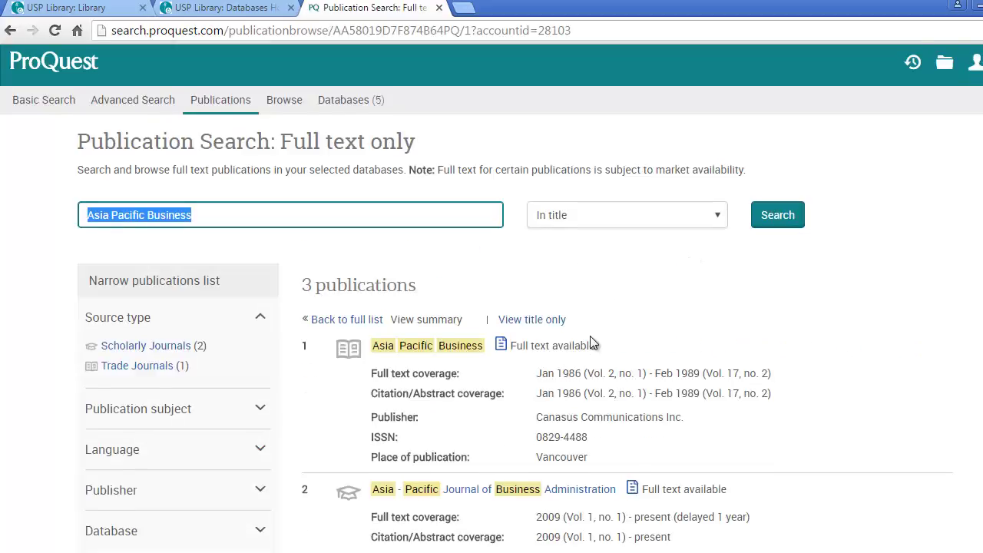
scroll(591, 343, down, 2)
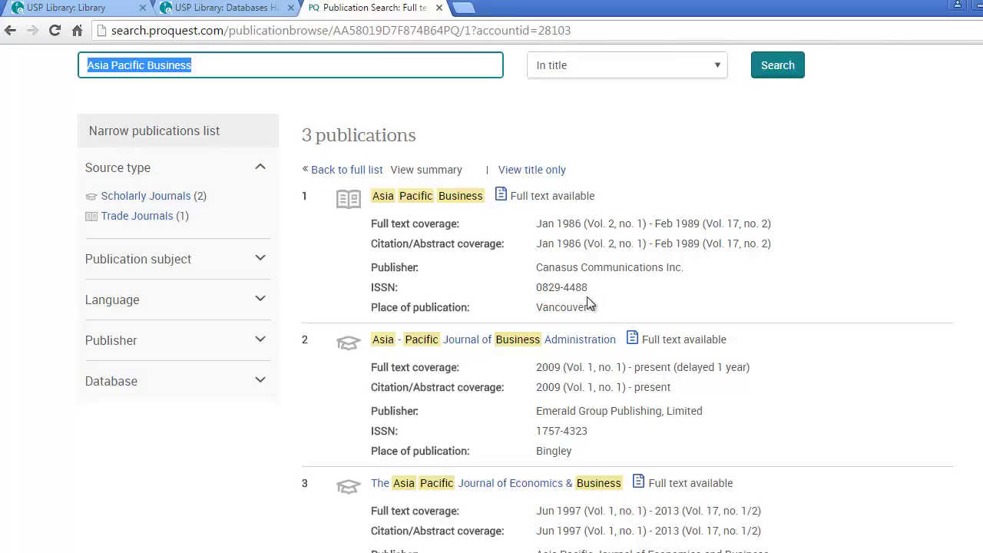
scroll(587, 300, down, 2)
scroll(590, 302, down, 1)
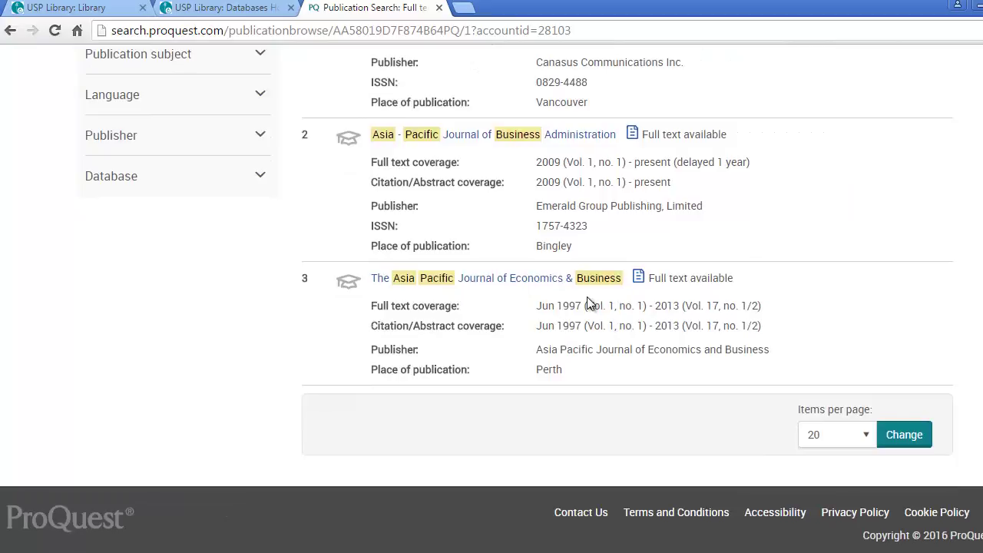
scroll(587, 302, up, 6)
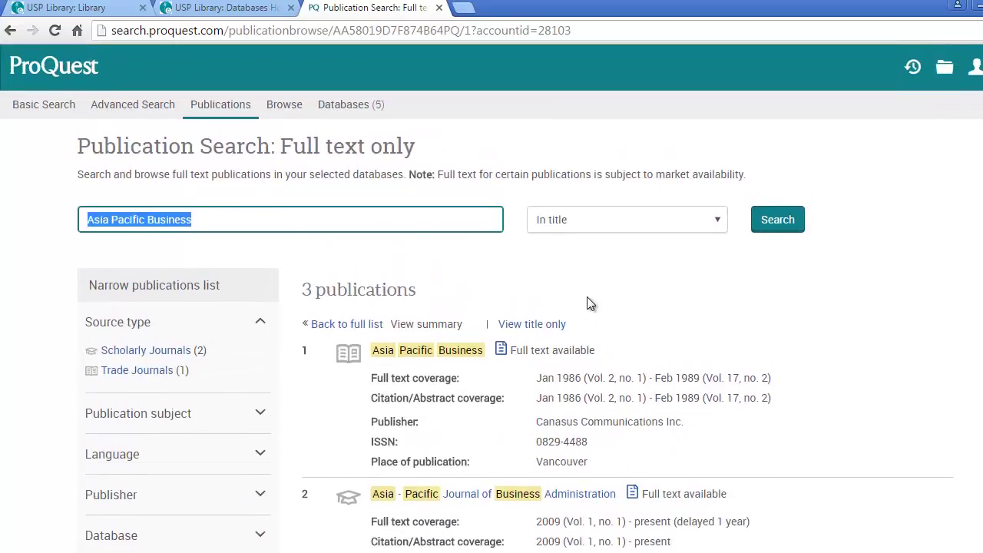
- Go back to Basic Search and show the Search Tips help
click(44, 108)
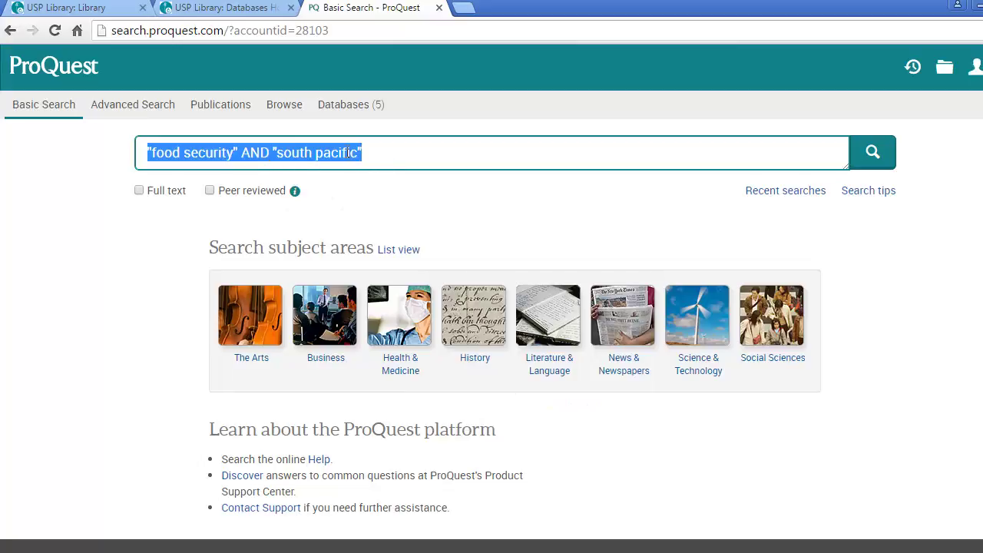
click(869, 192)
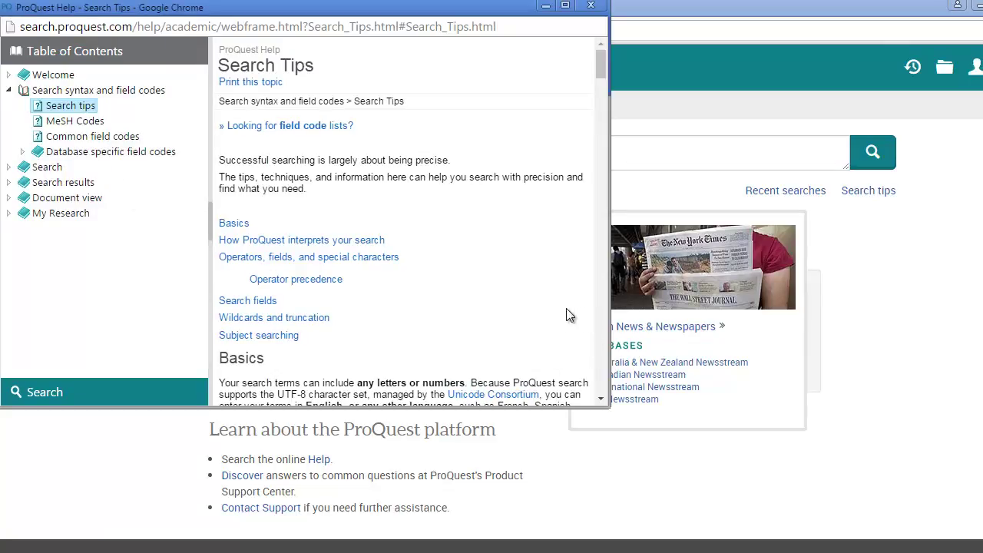
- Close the ProQuest Help window showing Search Tips
click(590, 5)
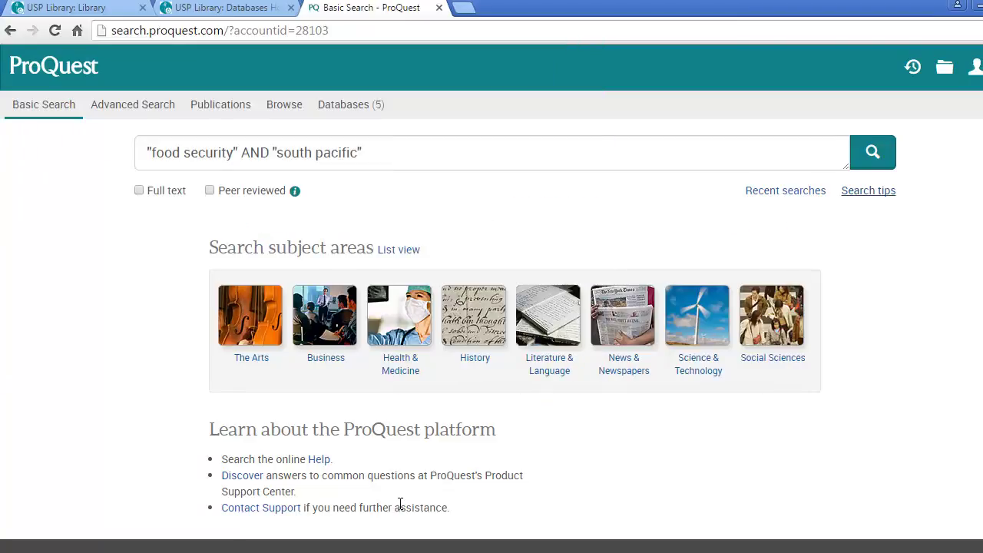
- Choose Sign into My Research from the user account menu
click(975, 77)
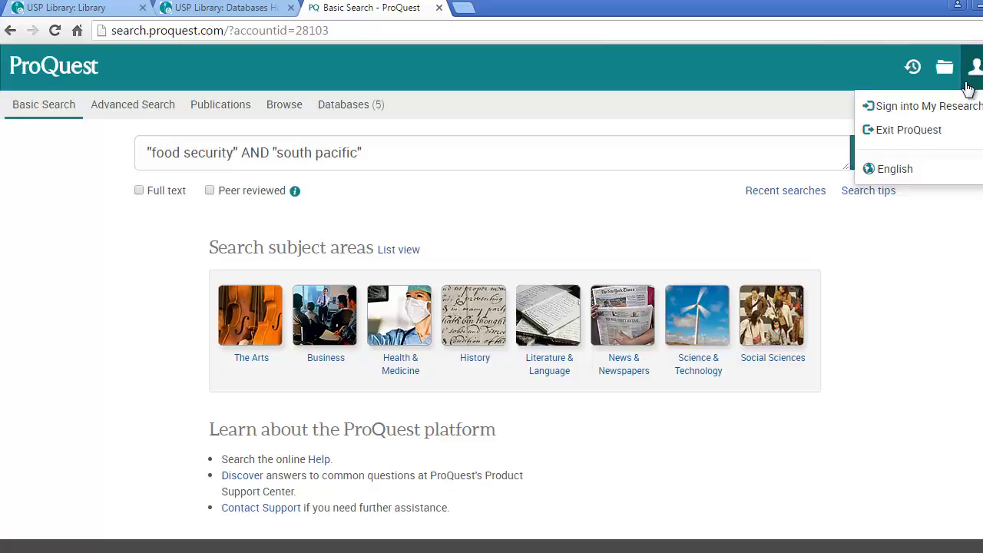
click(954, 113)
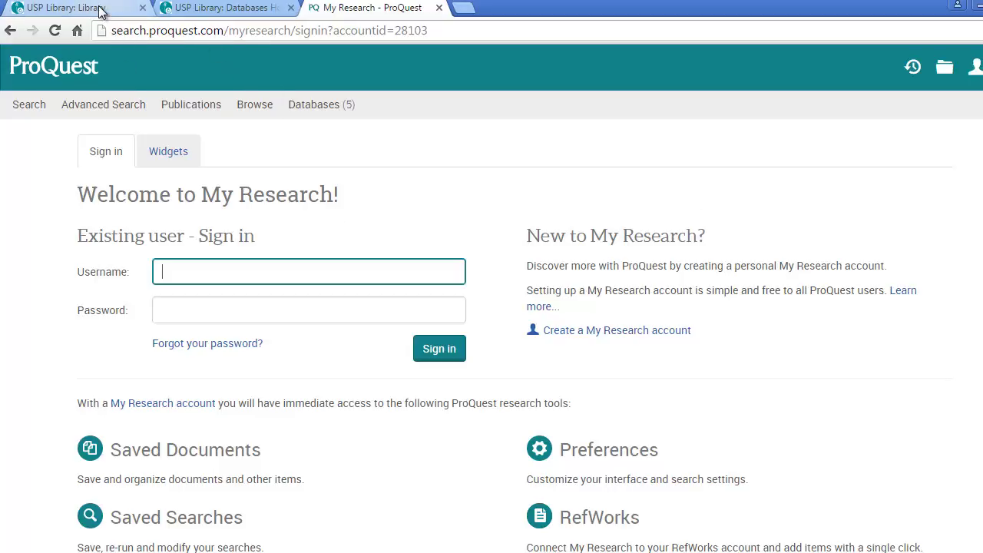
- Switch to the USP Library: Library browser tab
click(99, 9)
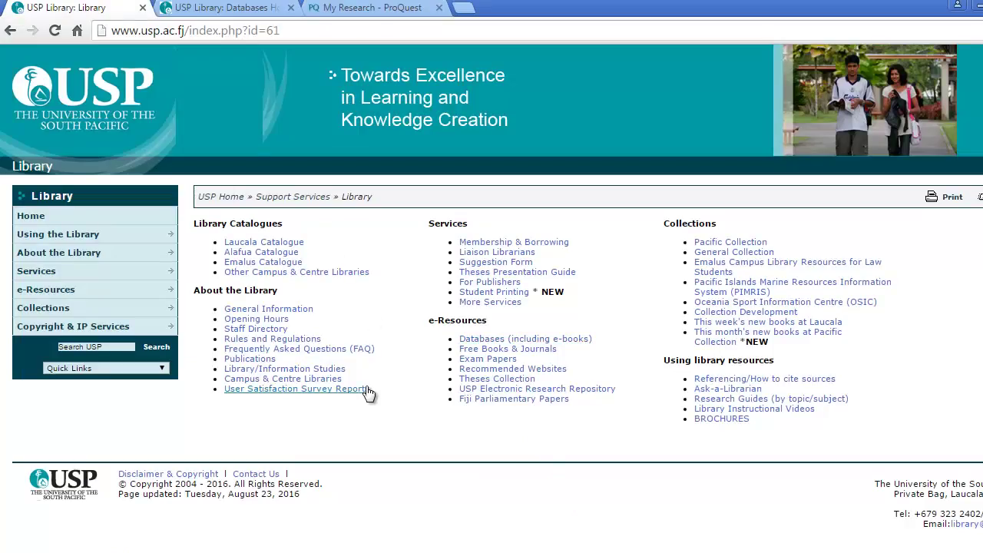